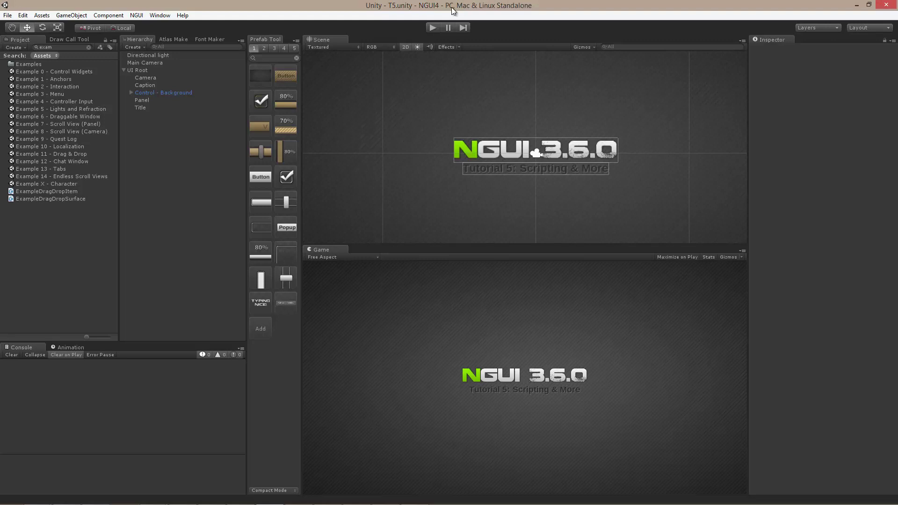
Step: Open the Example 1 - Anchors scene and select its Top Left button
{"action": "double_click", "coordinate": [60, 80]}
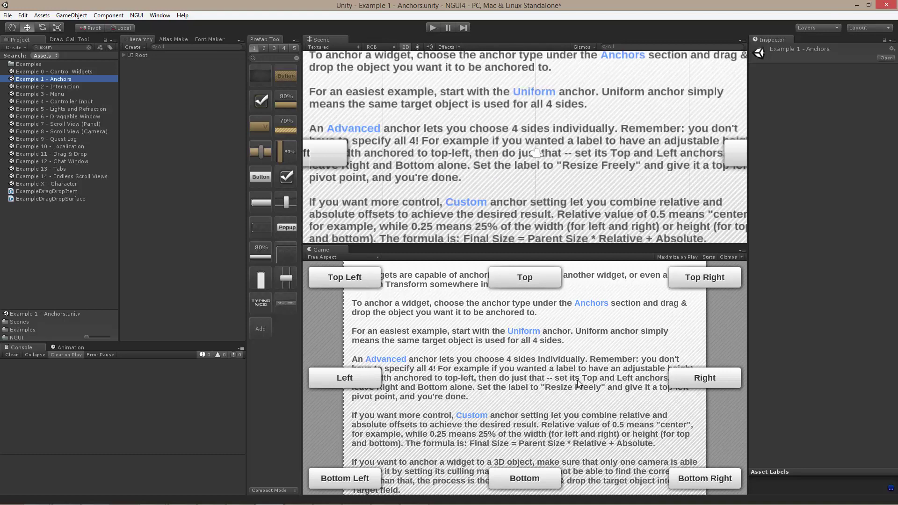
{"action": "middle_click_drag", "start_coordinate": [466, 91], "coordinate": [566, 179]}
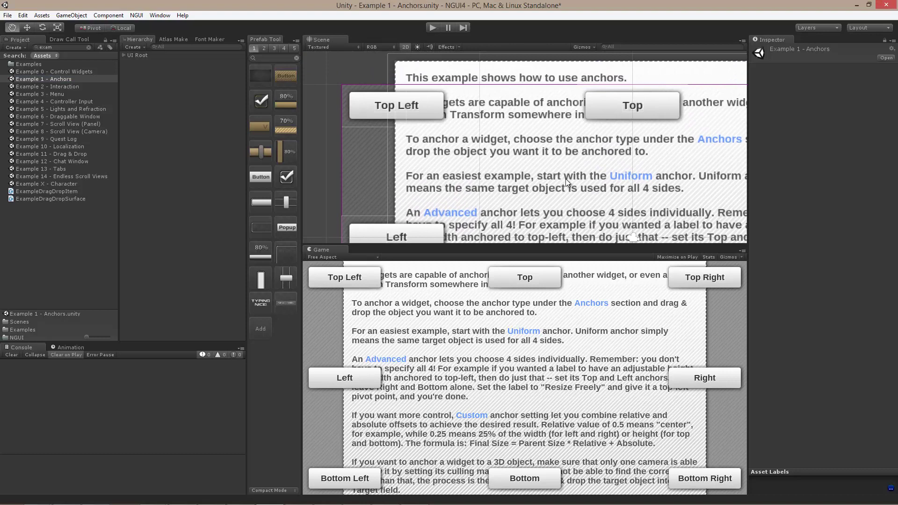
{"action": "left_click", "coordinate": [356, 107]}
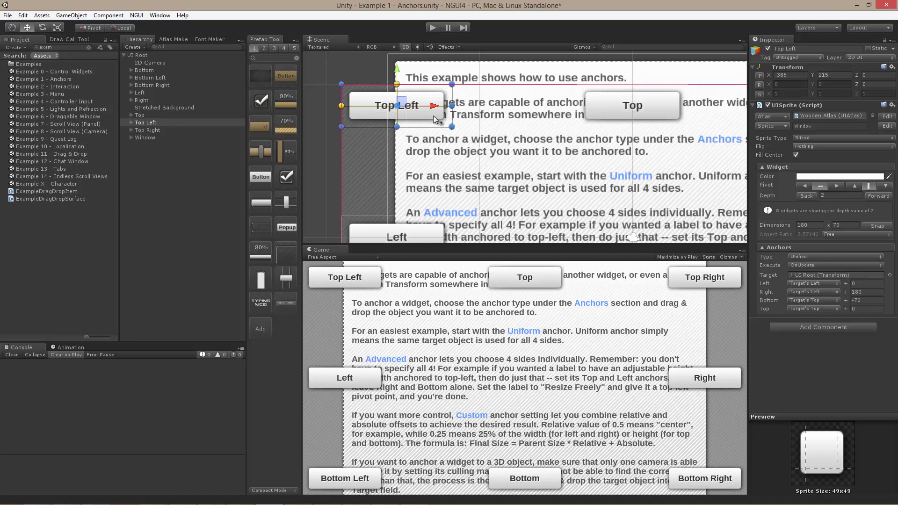
Step: Drag the Top Left button down and right to test its anchoring, and make the Scene view taller
{"action": "left_click_drag", "start_coordinate": [433, 116], "coordinate": [481, 139]}
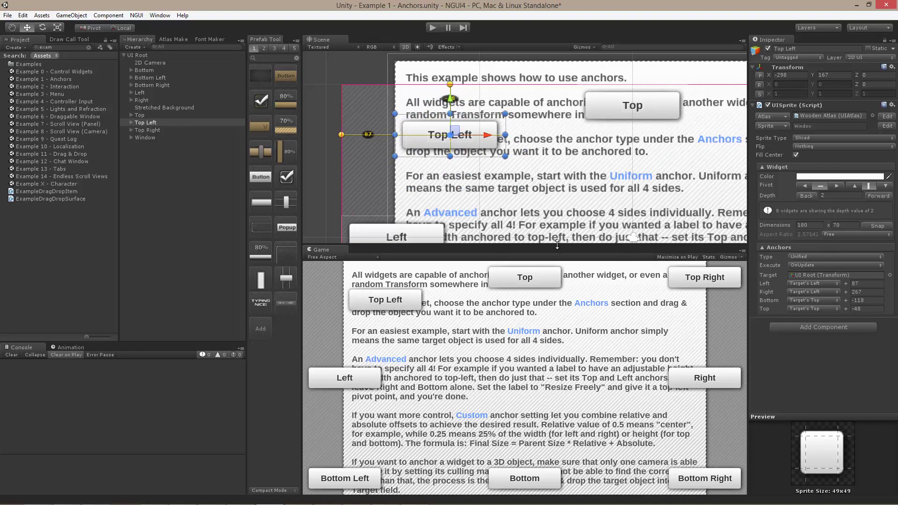
{"action": "left_click_drag", "start_coordinate": [557, 245], "coordinate": [522, 192]}
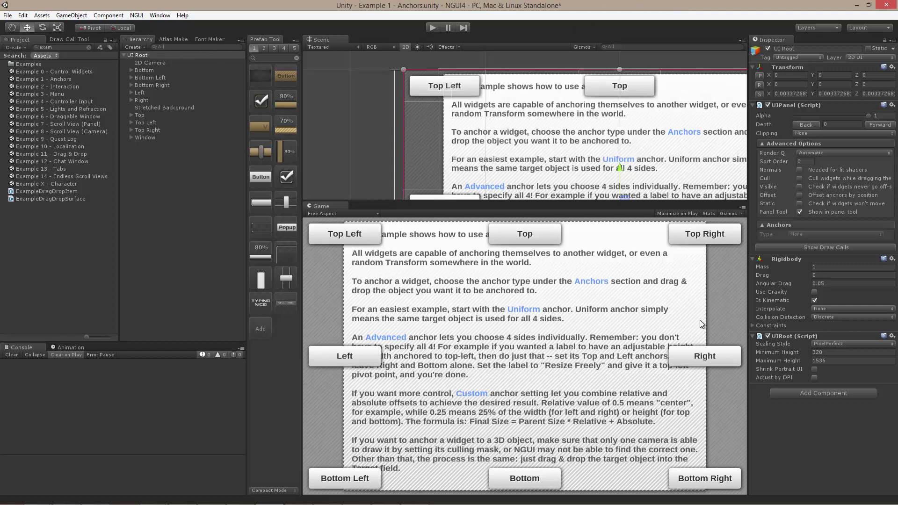
Step: Switch UI Root's Scaling Style to FixedSize, resize the views, and select Stretched Background
{"action": "left_click", "coordinate": [834, 344]}
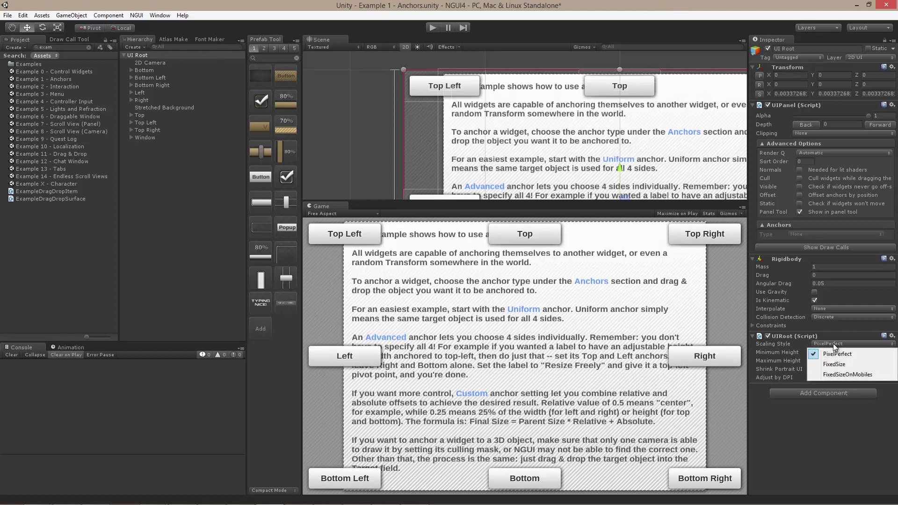
{"action": "left_click", "coordinate": [847, 365]}
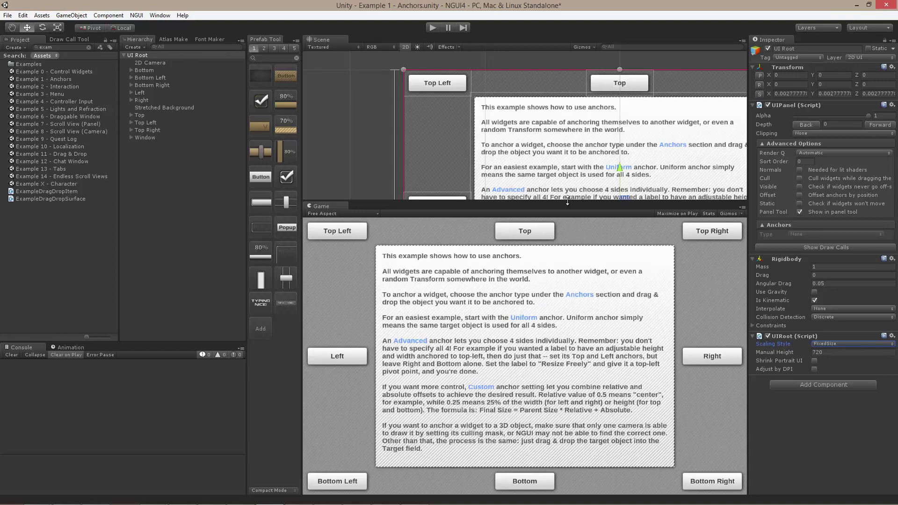
{"action": "left_click_drag", "start_coordinate": [567, 201], "coordinate": [567, 326]}
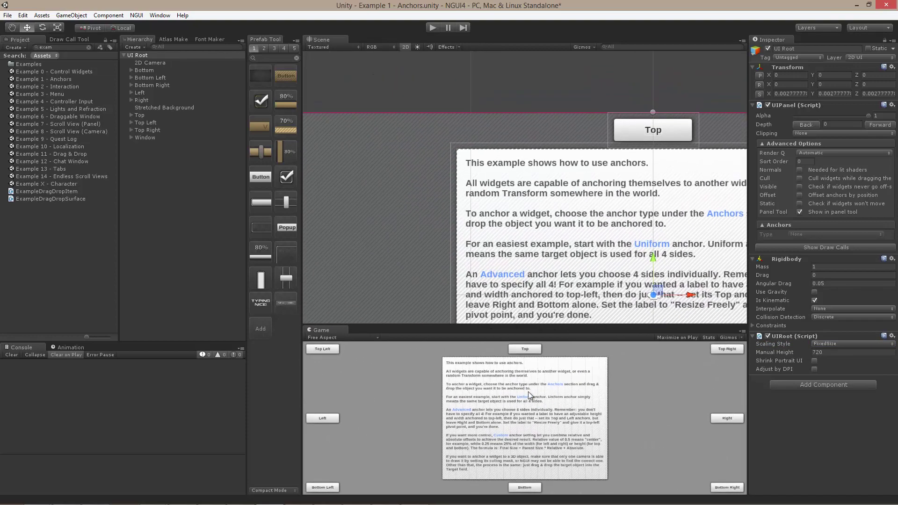
{"action": "left_click_drag", "start_coordinate": [573, 322], "coordinate": [584, 145]}
{"action": "left_click", "coordinate": [584, 141]}
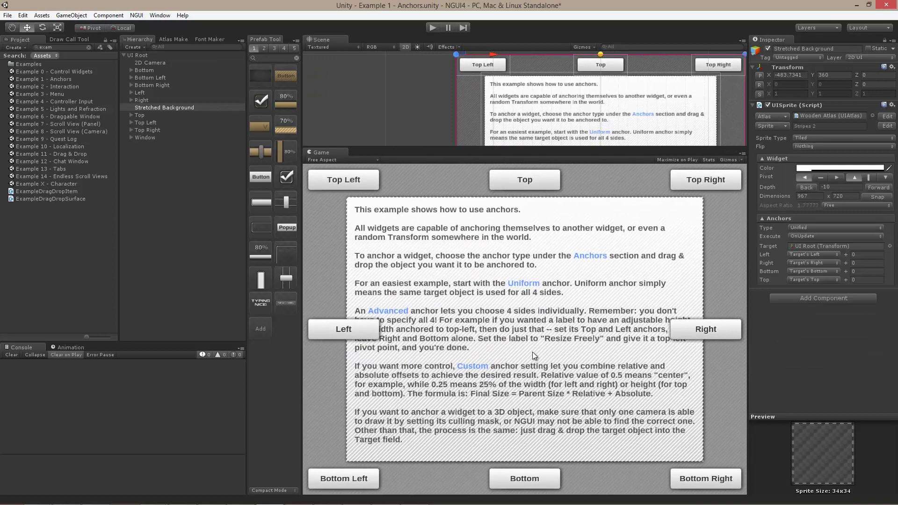
Step: Rebalance the Scene and Game view split
{"action": "left_click_drag", "start_coordinate": [532, 149], "coordinate": [532, 212]}
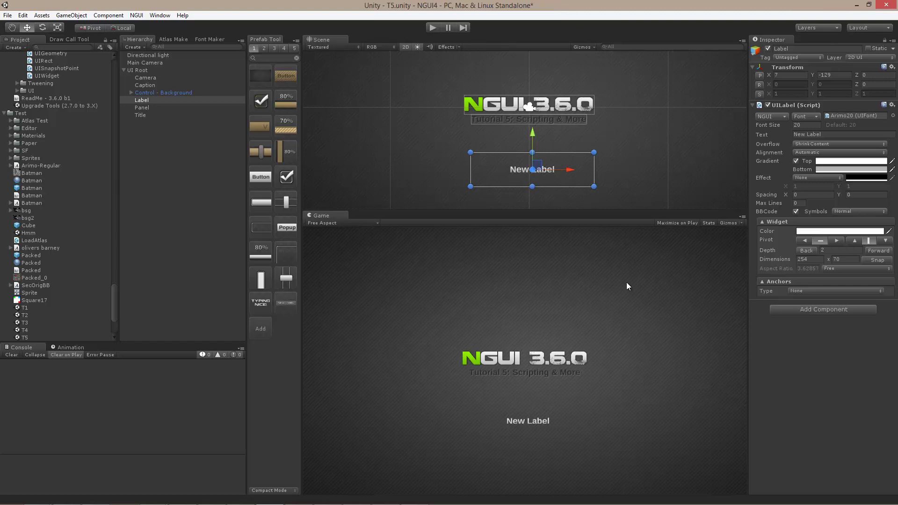
Step: Add a Localize component to the label with the key 'Language'
{"action": "left_click", "coordinate": [815, 310]}
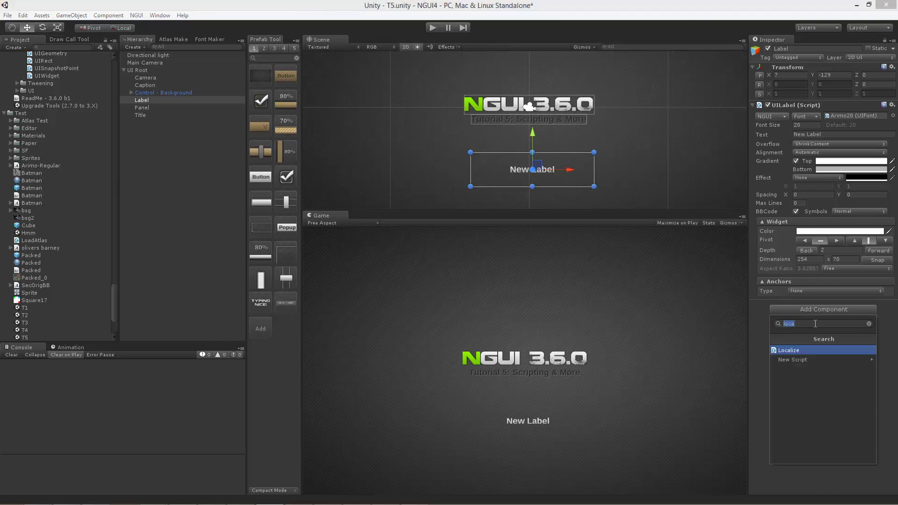
{"action": "left_click", "coordinate": [793, 350]}
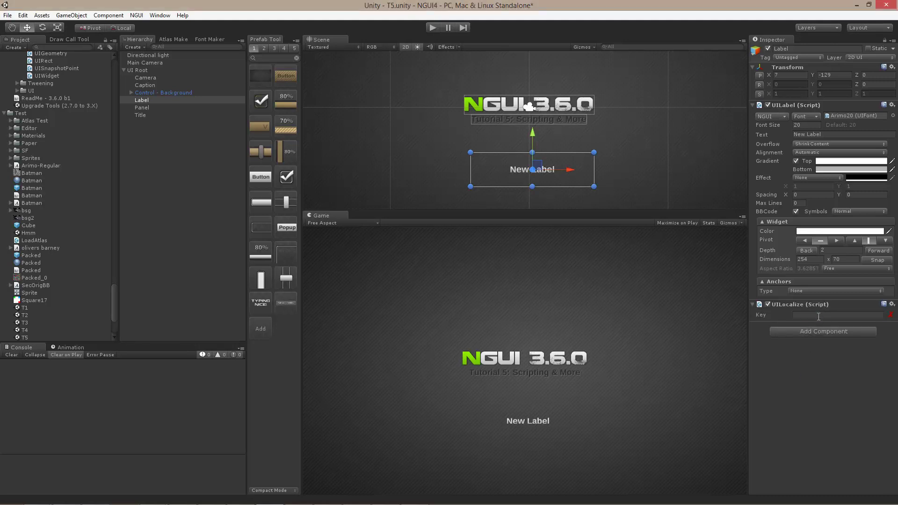
{"action": "left_click", "coordinate": [820, 317]}
{"action": "type", "text": "la"}
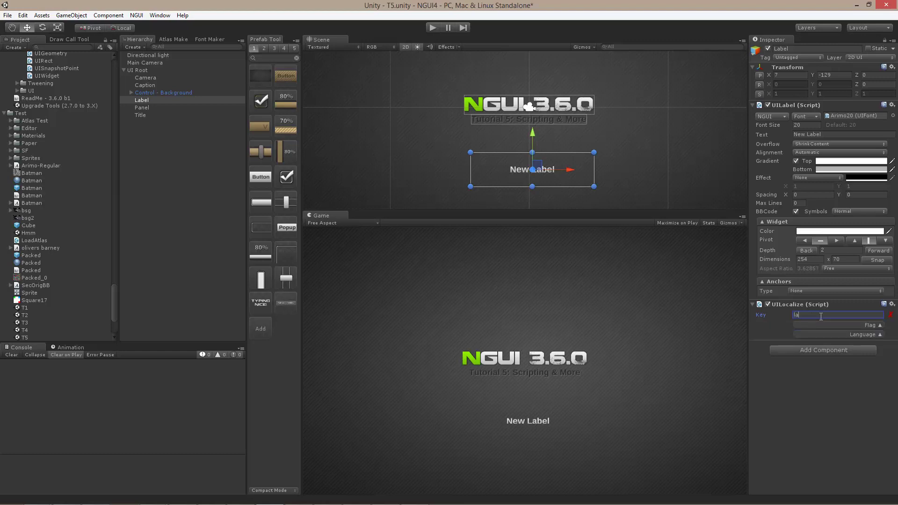
{"action": "left_click", "coordinate": [863, 336]}
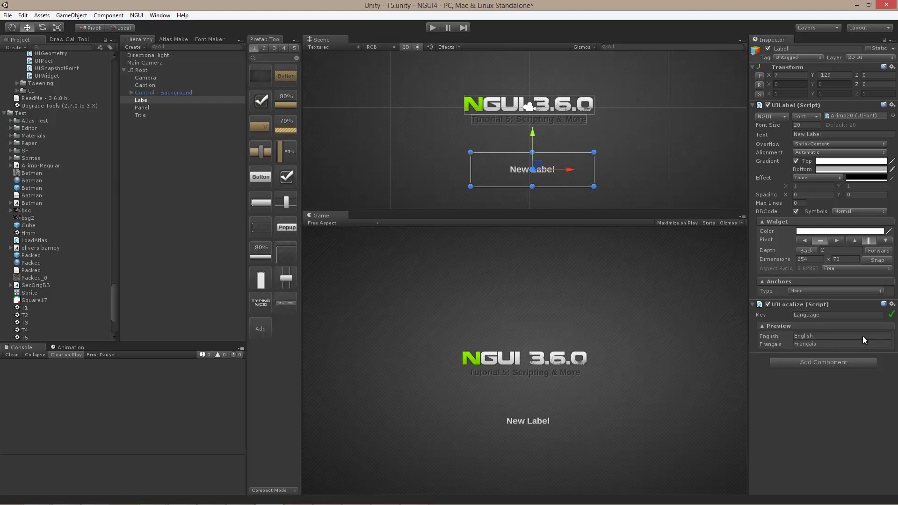
Step: Preview the label in Français and English by toggling between the languages
{"action": "left_click", "coordinate": [809, 344]}
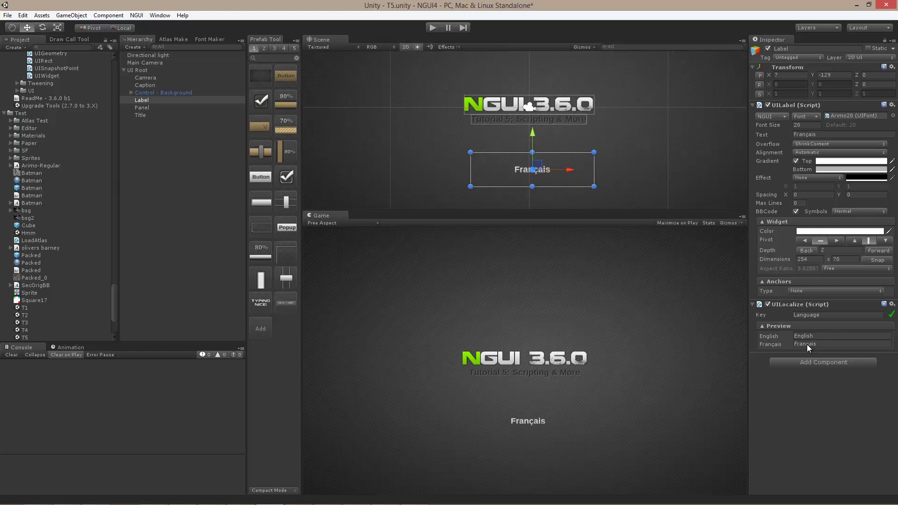
{"action": "left_click", "coordinate": [807, 336]}
{"action": "left_click", "coordinate": [810, 344]}
{"action": "left_click", "coordinate": [810, 335]}
Step: Search the Project panel for 'loca' and select the Example 10 - Localization scene
{"action": "type", "text": "loca"}
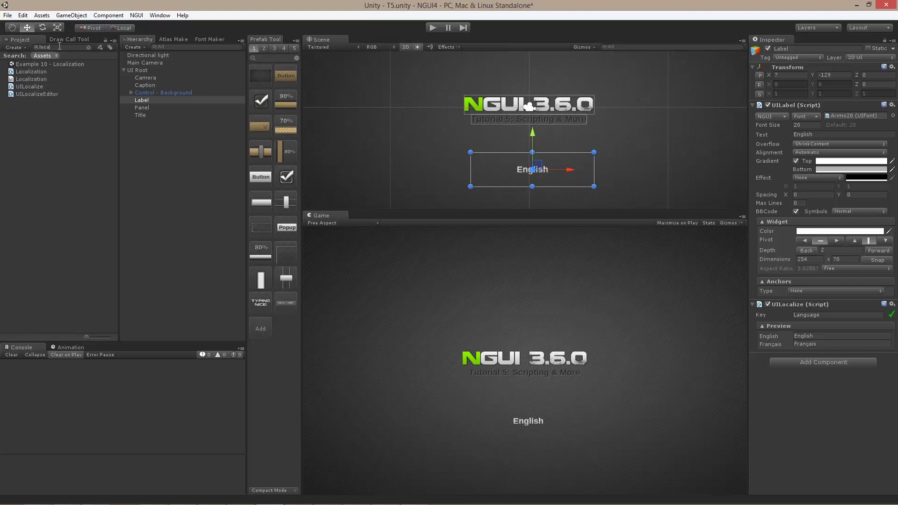
{"action": "left_click", "coordinate": [63, 62]}
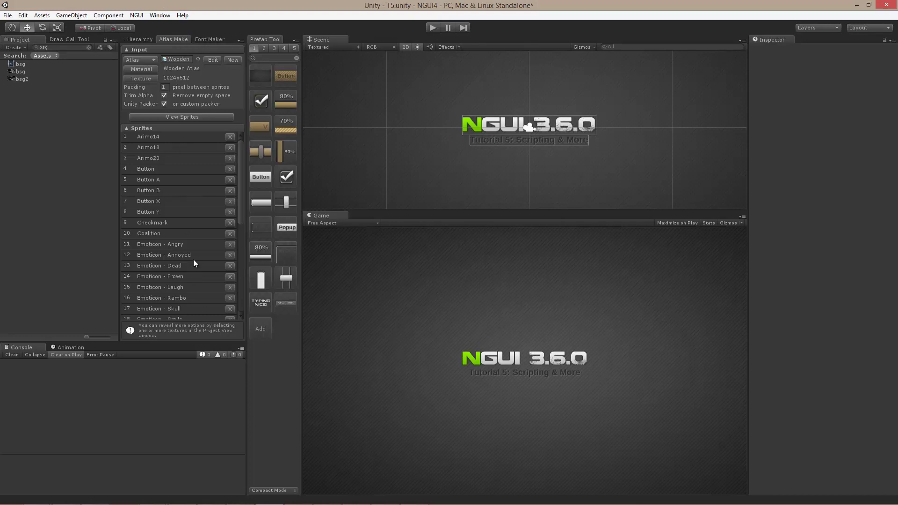
Step: Check the Atlas Maker, select the bsg texture asset, and return to the Hierarchy
{"action": "left_click", "coordinate": [206, 39]}
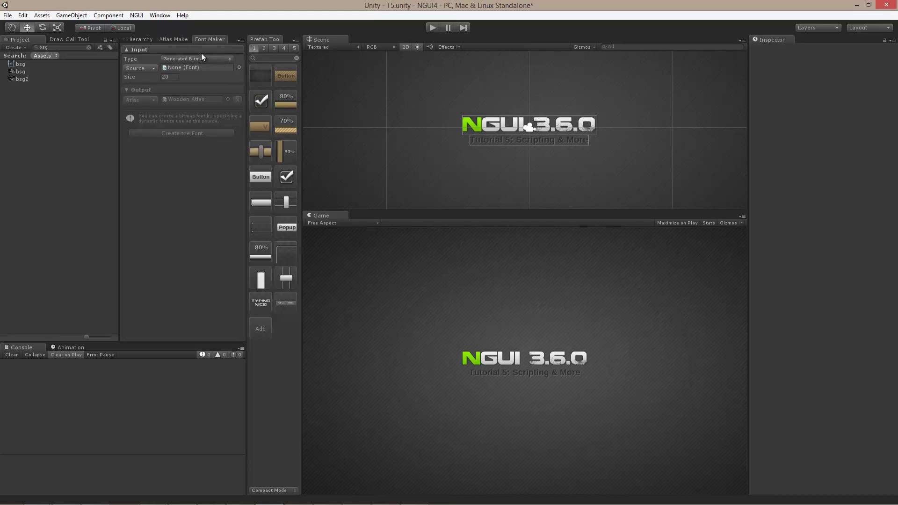
{"action": "left_click", "coordinate": [180, 40]}
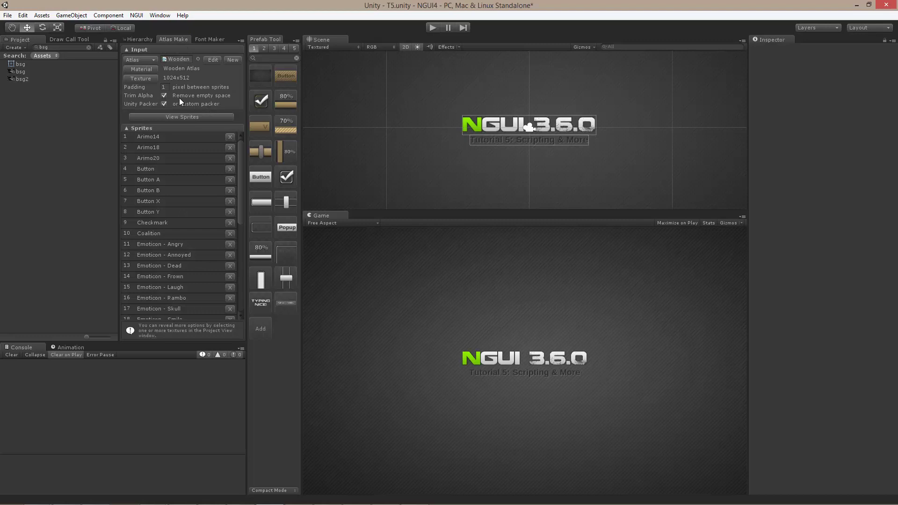
{"action": "left_click", "coordinate": [20, 71]}
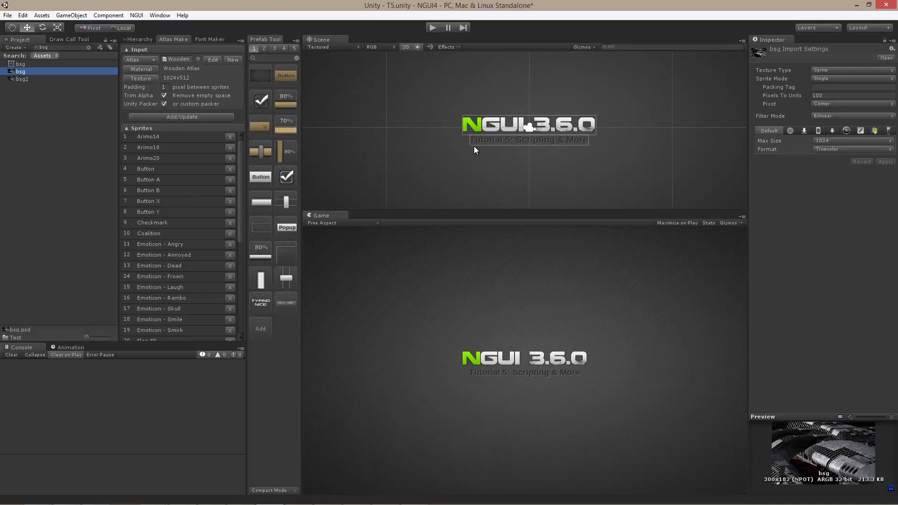
{"action": "left_click", "coordinate": [142, 38]}
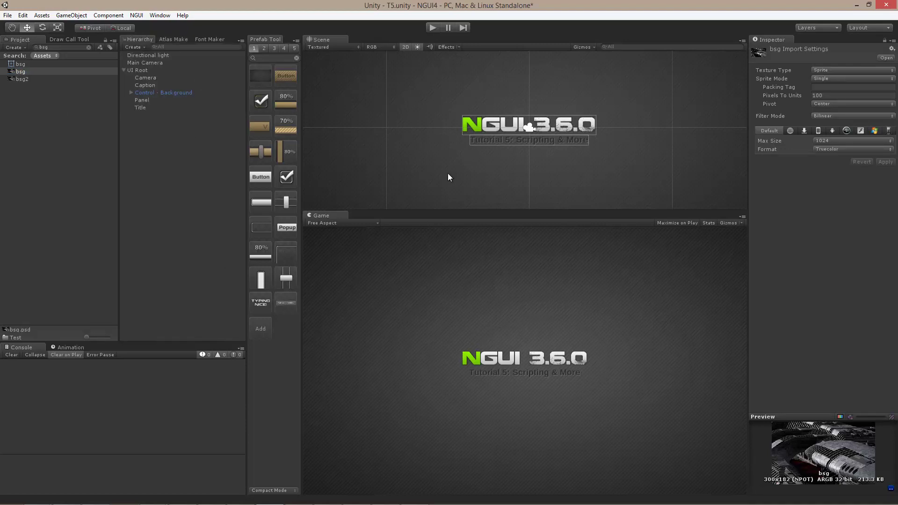
Step: Create a Texture widget under Control - Background and drag it to the lower left
{"action": "right_click", "coordinate": [399, 105]}
{"action": "mouse_move", "coordinate": [446, 126]}
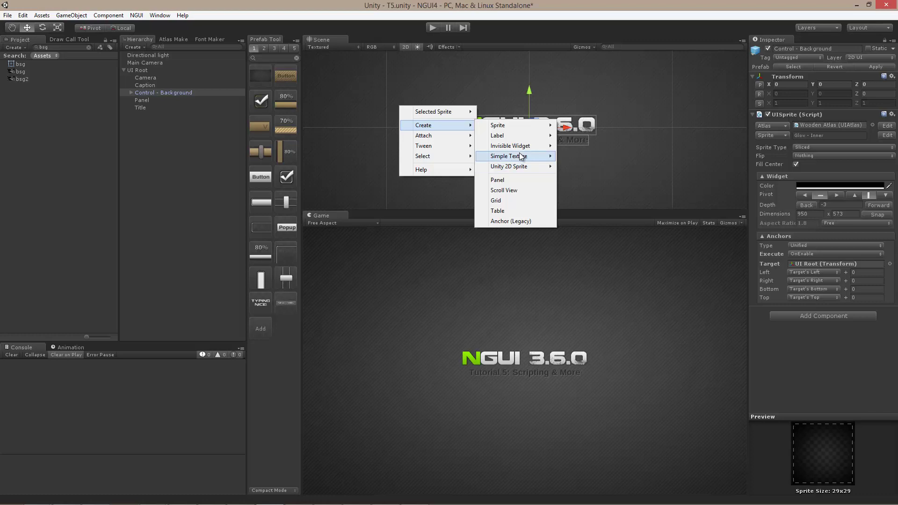
{"action": "mouse_move", "coordinate": [521, 156]}
{"action": "left_click", "coordinate": [574, 156]}
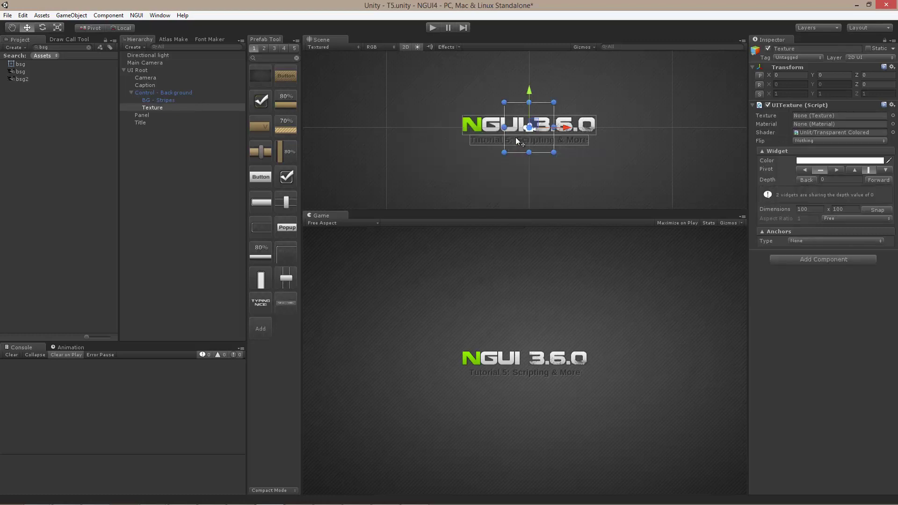
{"action": "left_click_drag", "start_coordinate": [516, 137], "coordinate": [414, 162]}
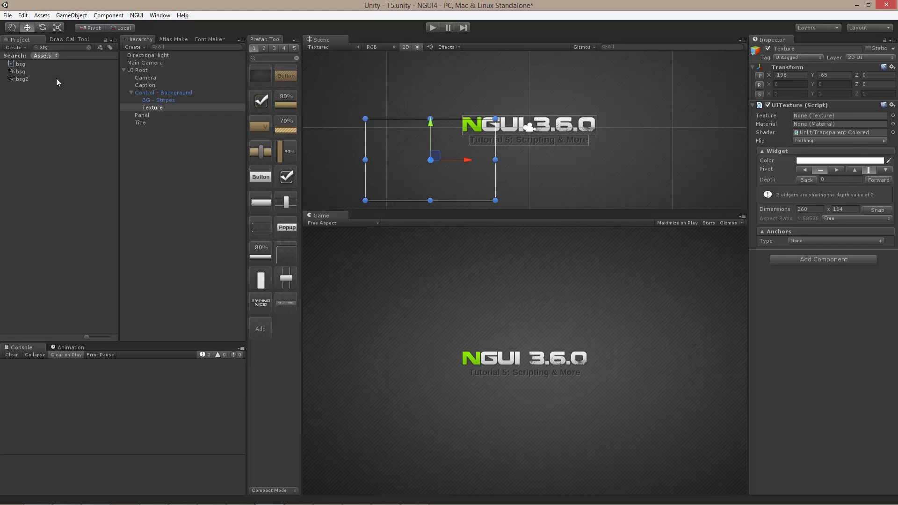
Step: Assign the bsg image to the widget, snap it to 300 × 182, and enable Stats
{"action": "left_click", "coordinate": [21, 72]}
{"action": "left_click_drag", "start_coordinate": [26, 73], "coordinate": [827, 116]}
{"action": "left_click_drag", "start_coordinate": [429, 153], "coordinate": [448, 169]}
{"action": "left_click", "coordinate": [878, 233]}
{"action": "left_click", "coordinate": [709, 223]}
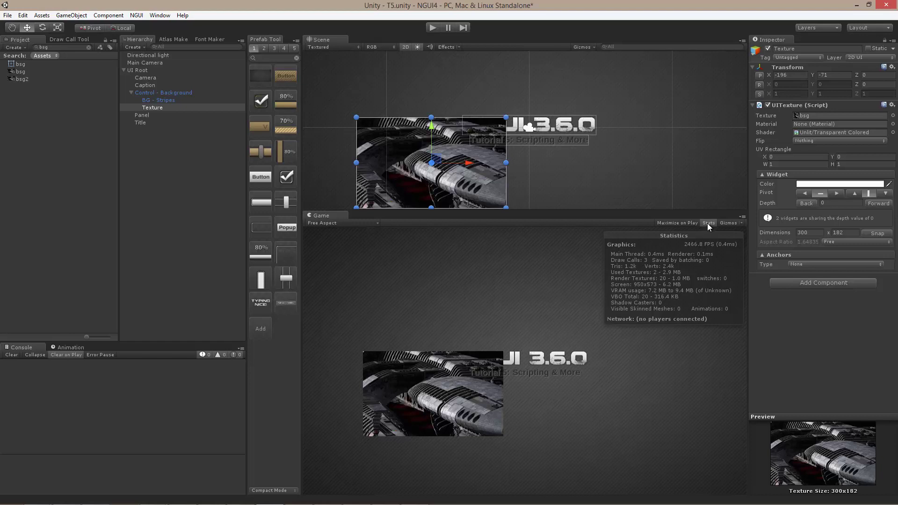
Step: Position the bsg texture at X 0, Y -87 below the NGUI title, then reopen the Atlas Maker
{"action": "key", "text": "alt+shift+a"}
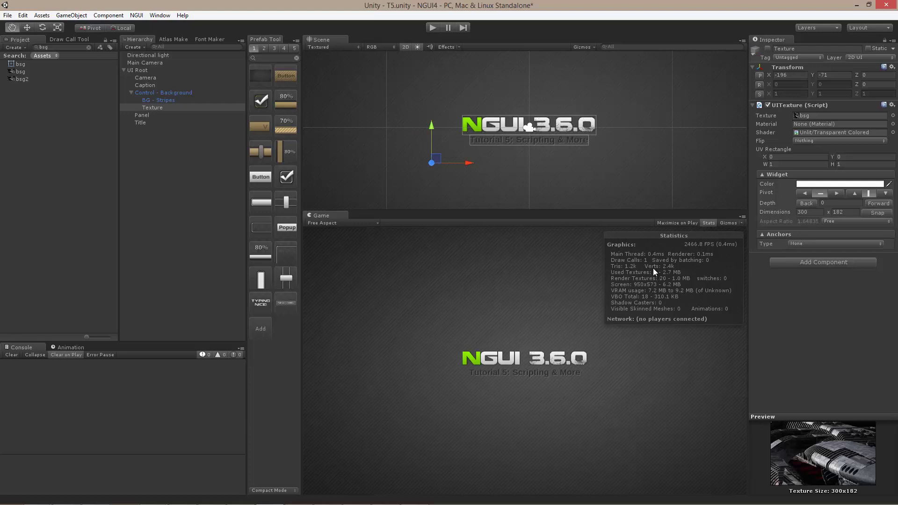
{"action": "key", "text": "alt+shift+a"}
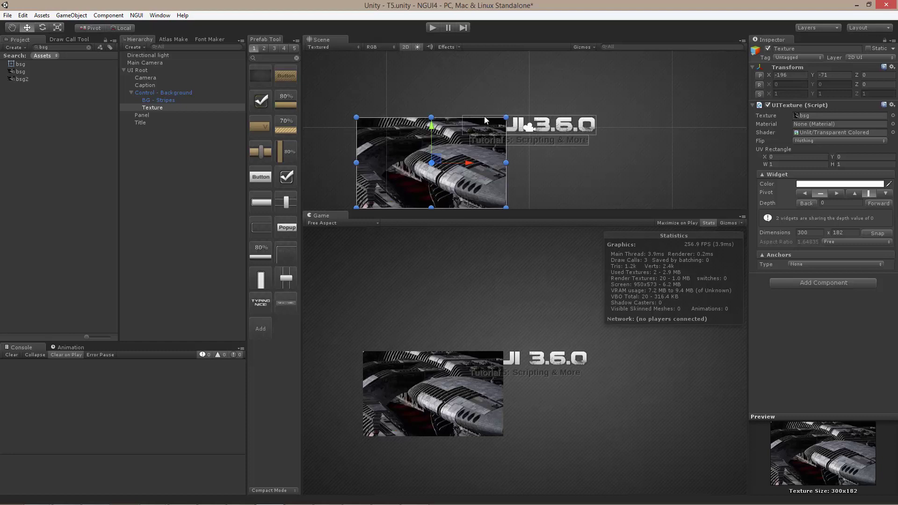
{"action": "left_click_drag", "start_coordinate": [440, 182], "coordinate": [520, 163]}
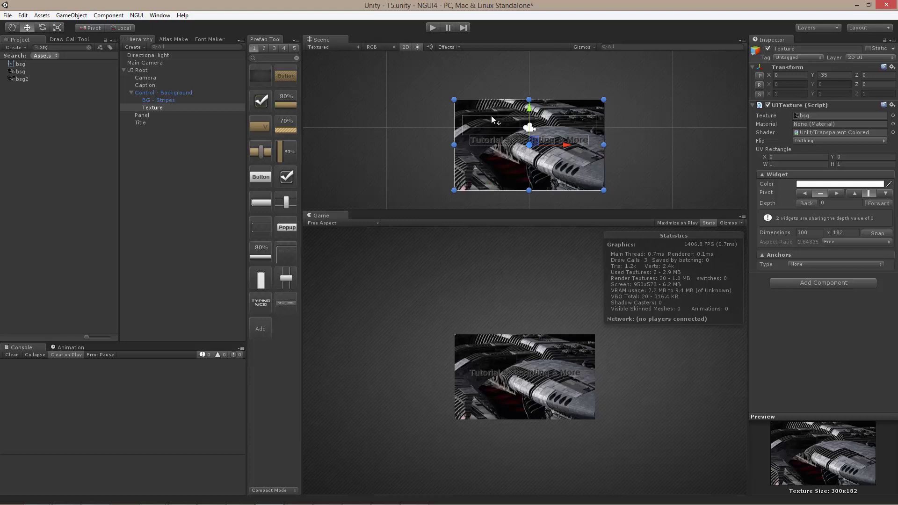
{"action": "left_click_drag", "start_coordinate": [495, 110], "coordinate": [491, 134]}
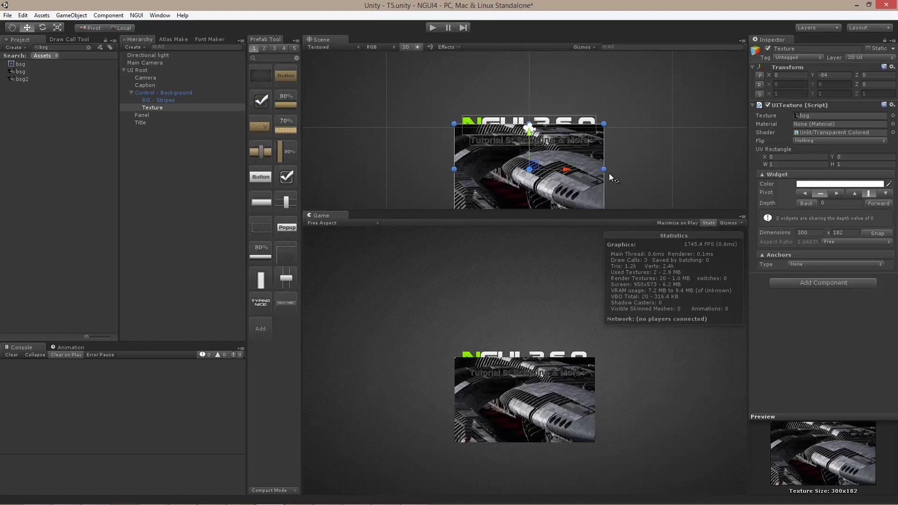
{"action": "key", "text": "Down"}
{"action": "key", "text": "Down"}
{"action": "key", "text": "Down"}
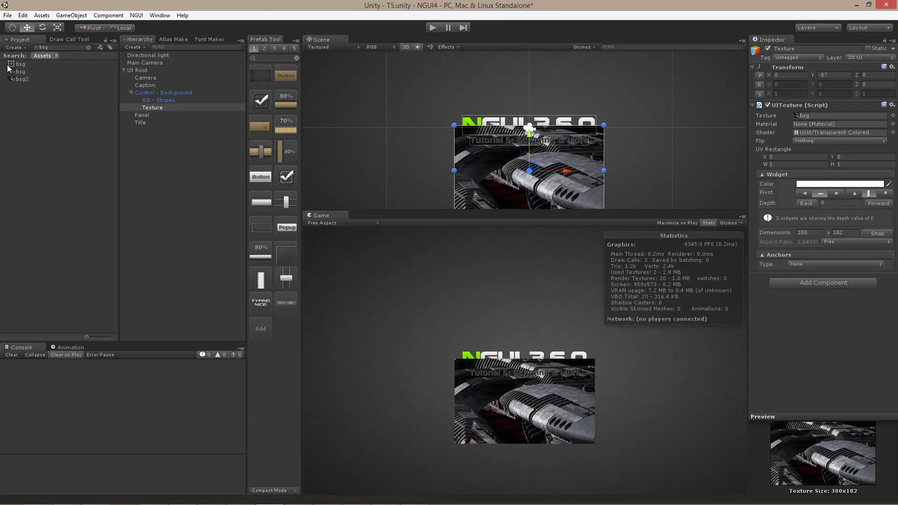
{"action": "left_click", "coordinate": [173, 40]}
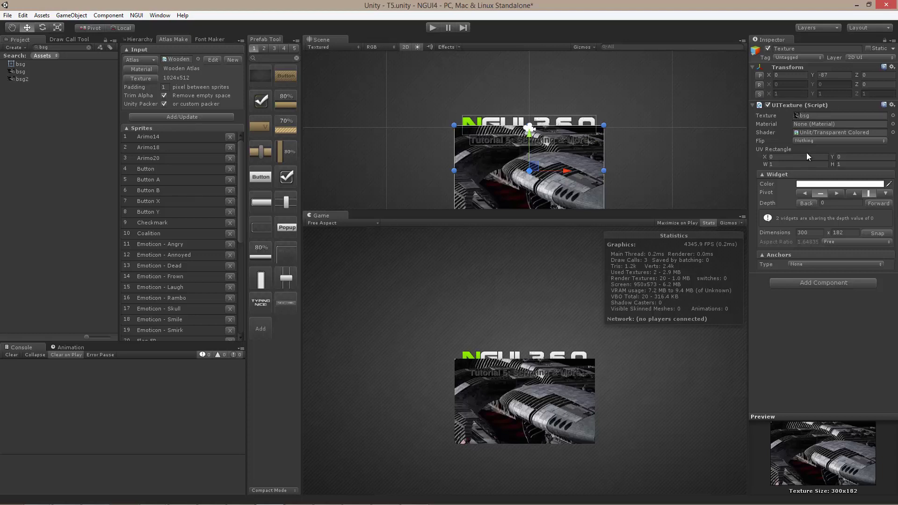
Step: Add bsg to the Wooden Atlas and test the bsg sprite in play mode
{"action": "scroll", "coordinate": [196, 204], "scroll_direction": "down", "scroll_amount": 5}
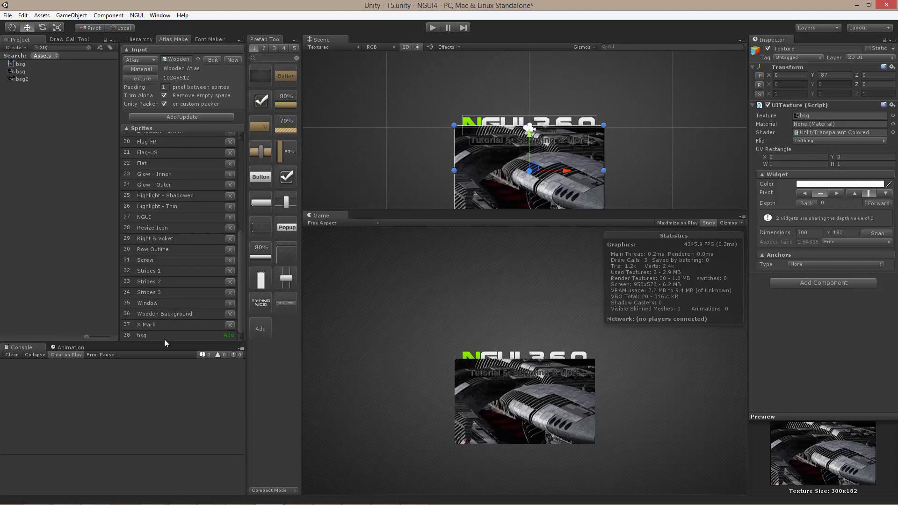
{"action": "left_click", "coordinate": [183, 119]}
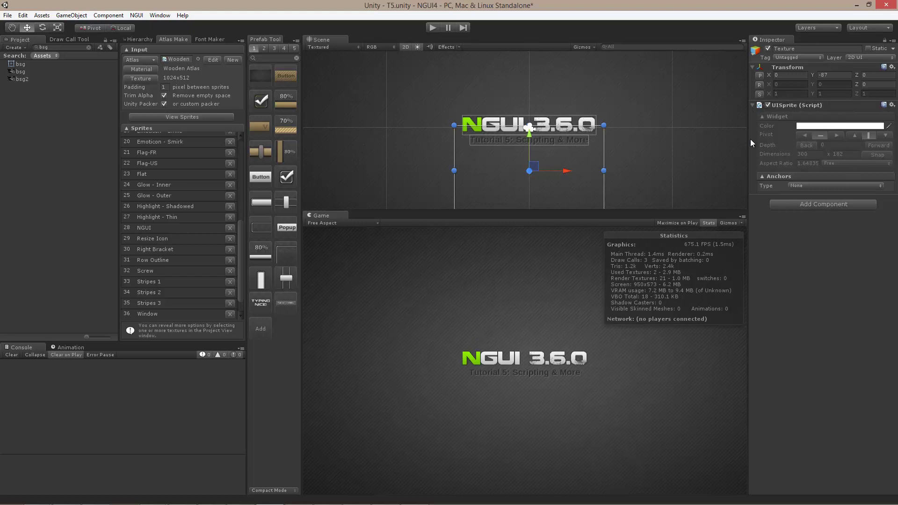
{"action": "left_click", "coordinate": [434, 28]}
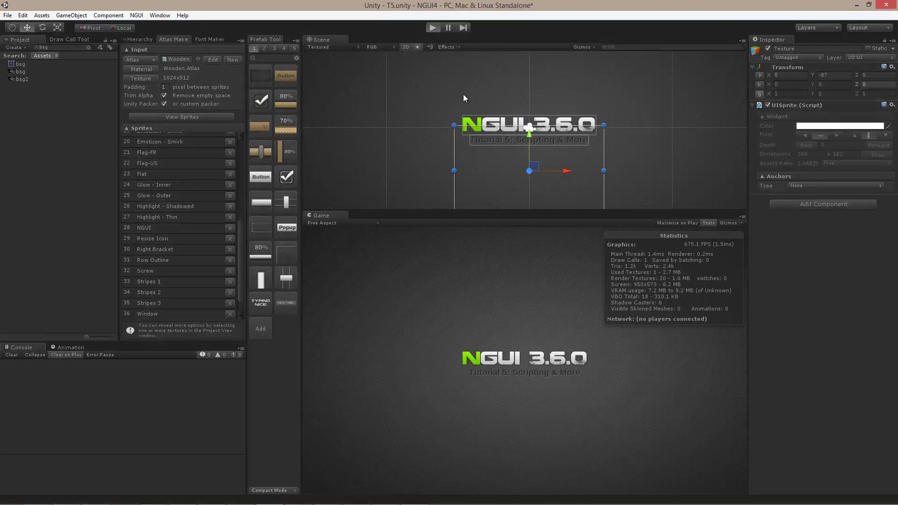
{"action": "left_click", "coordinate": [438, 27]}
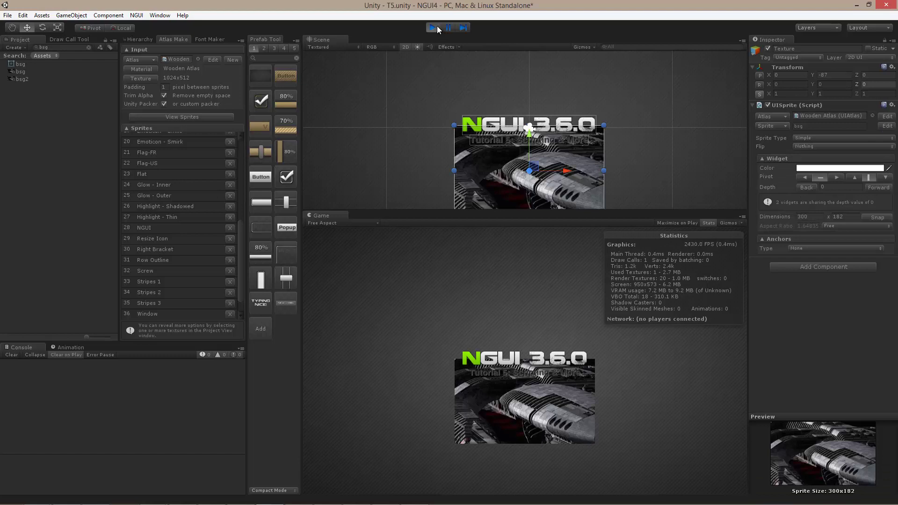